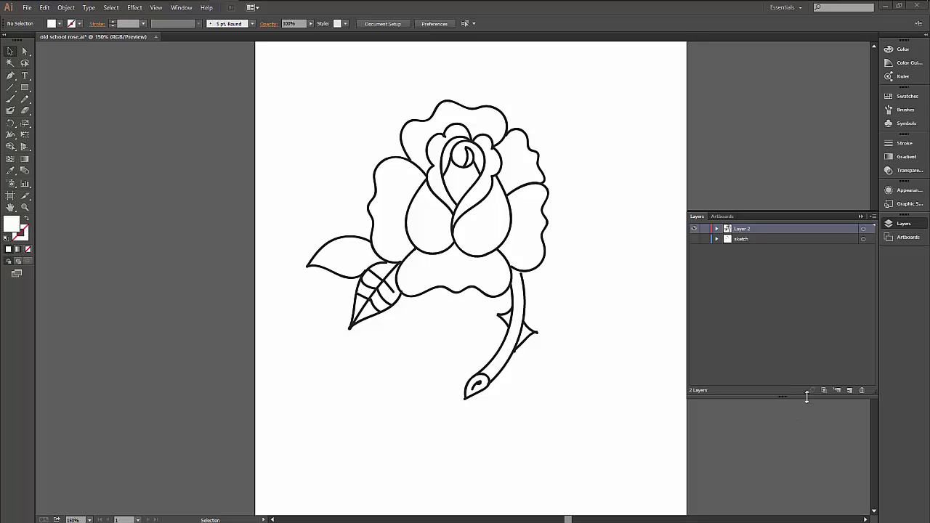
Create Layer 3 and move it below Layer 2, just above the sketch layer.
click(850, 390)
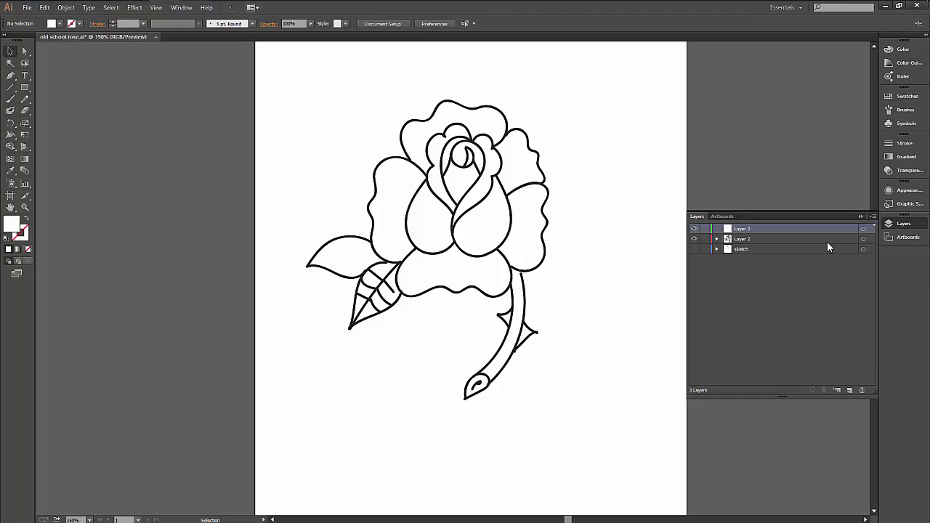
drag(805, 229, 803, 245)
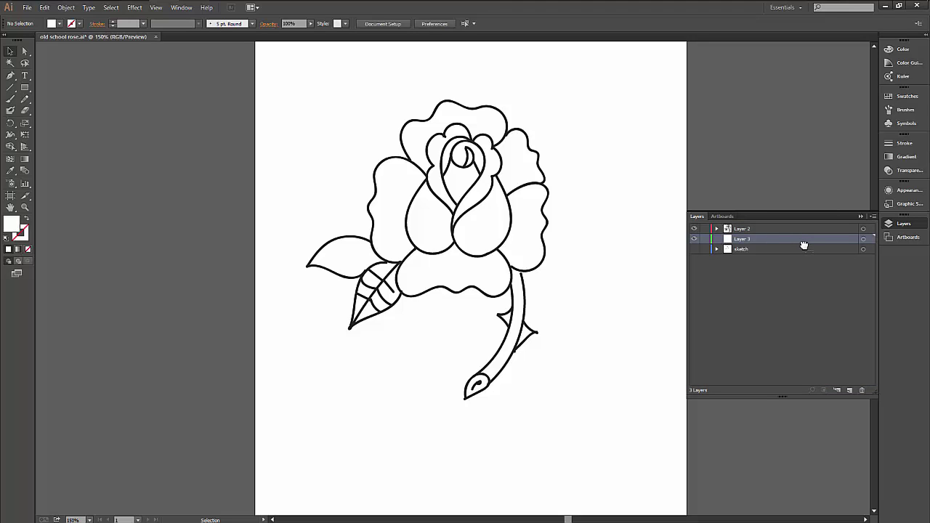
Set the fill colour to red D80505 in the Color Picker.
double_click(14, 226)
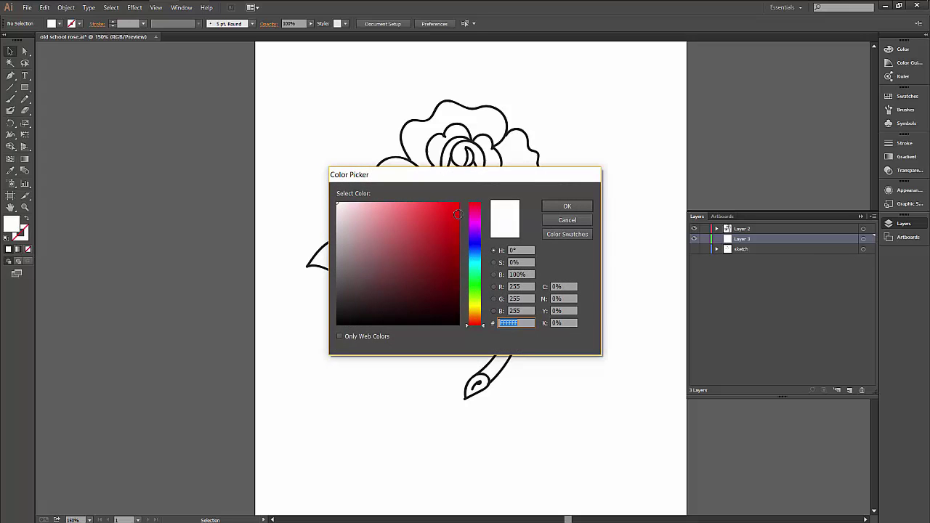
mouse_move(458, 214)
mouse_down()
mouse_move(460, 202)
mouse_move(456, 220)
mouse_up()
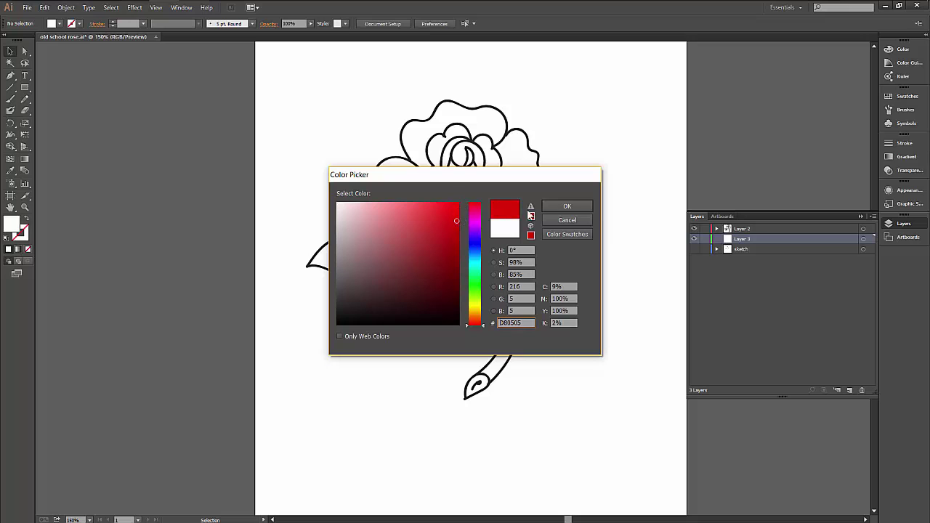
click(574, 206)
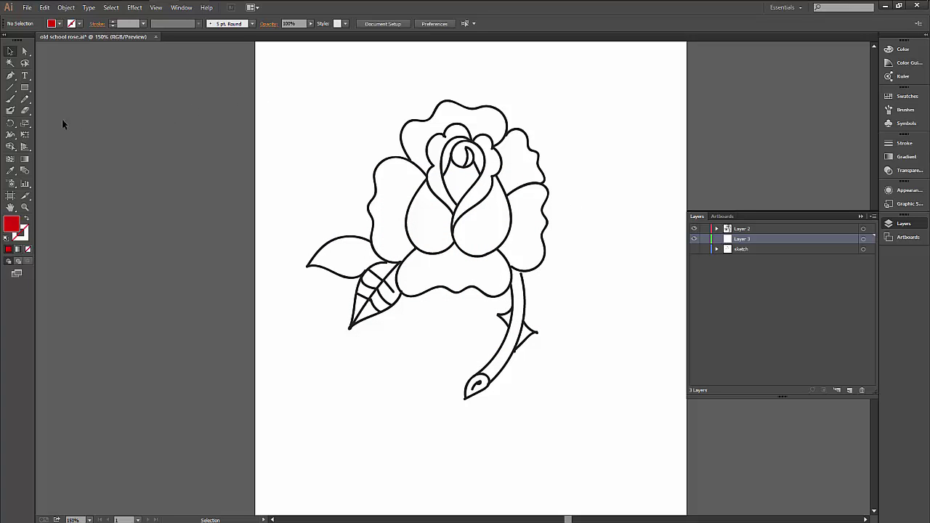
With the Blob Brush, paint red inside the left, bottom, upper-right and top petal outlines.
click(10, 111)
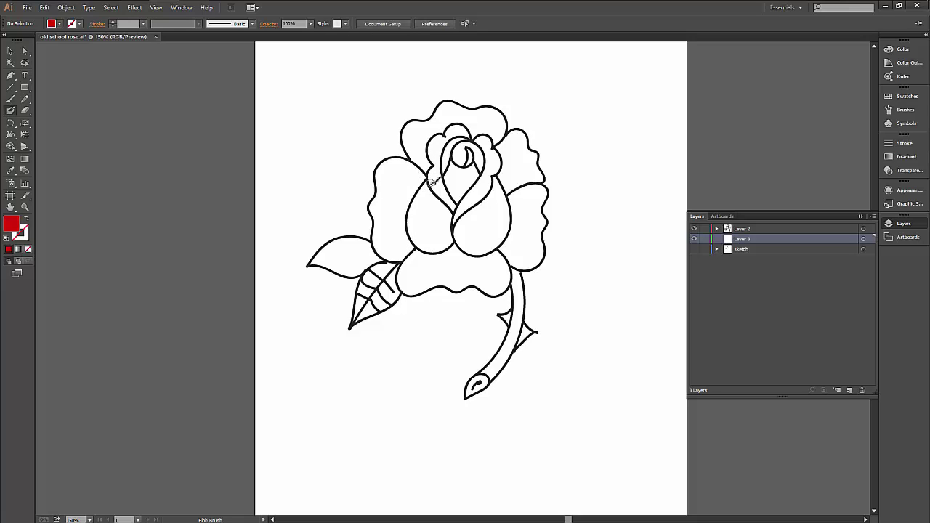
mouse_move(417, 156)
mouse_down()
mouse_move(391, 157)
mouse_move(380, 174)
mouse_move(387, 251)
mouse_move(411, 262)
mouse_move(410, 291)
mouse_move(483, 281)
mouse_up()
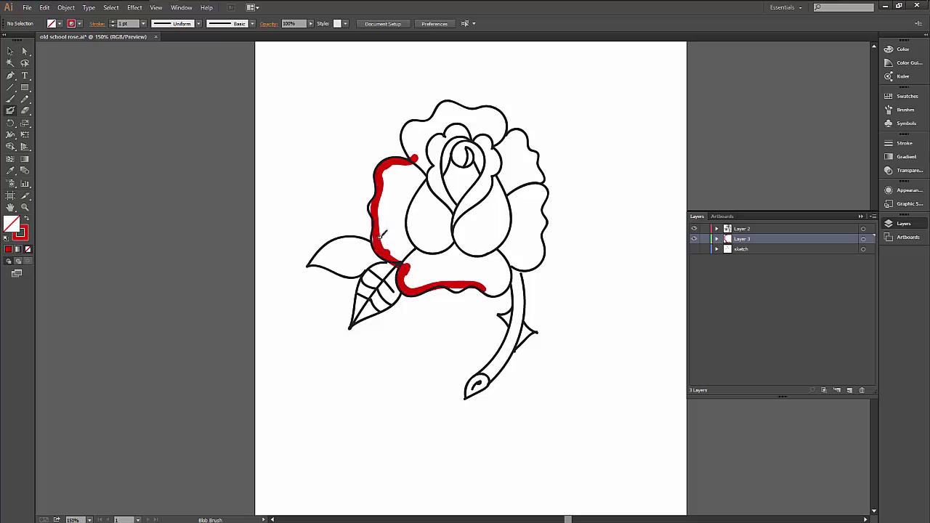
mouse_move(454, 287)
mouse_down()
mouse_move(483, 289)
mouse_move(523, 251)
mouse_move(543, 211)
mouse_move(527, 153)
mouse_up()
scroll(517, 116, up, 3)
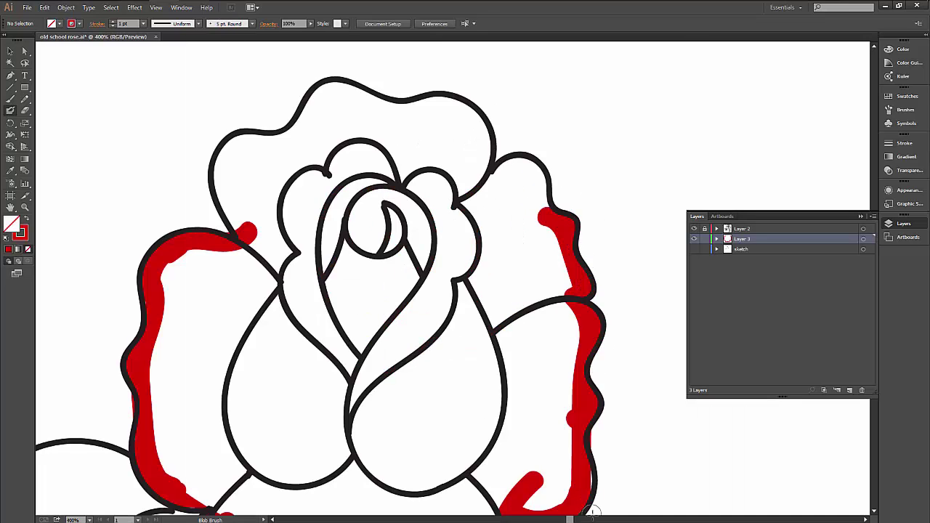
mouse_move(546, 217)
mouse_down()
mouse_move(478, 130)
mouse_move(284, 154)
mouse_move(218, 149)
mouse_move(231, 225)
mouse_up()
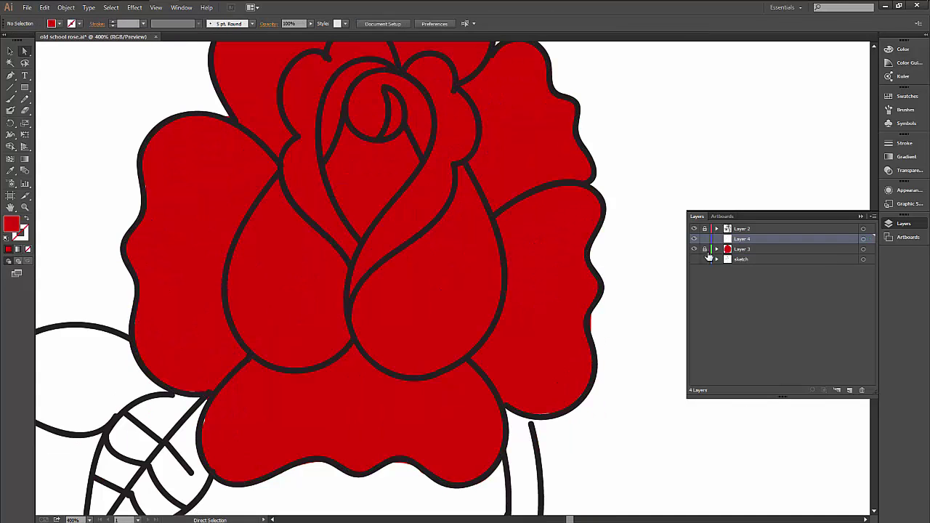
Pick yellow and paint the rose's centre crescent and right inner petal.
double_click(11, 224)
drag(474, 320, 483, 311)
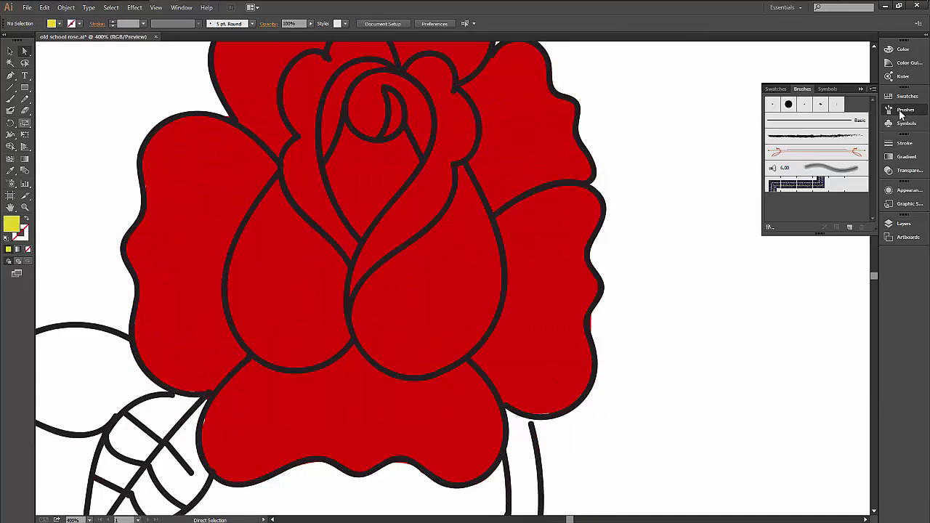
drag(385, 149, 390, 193)
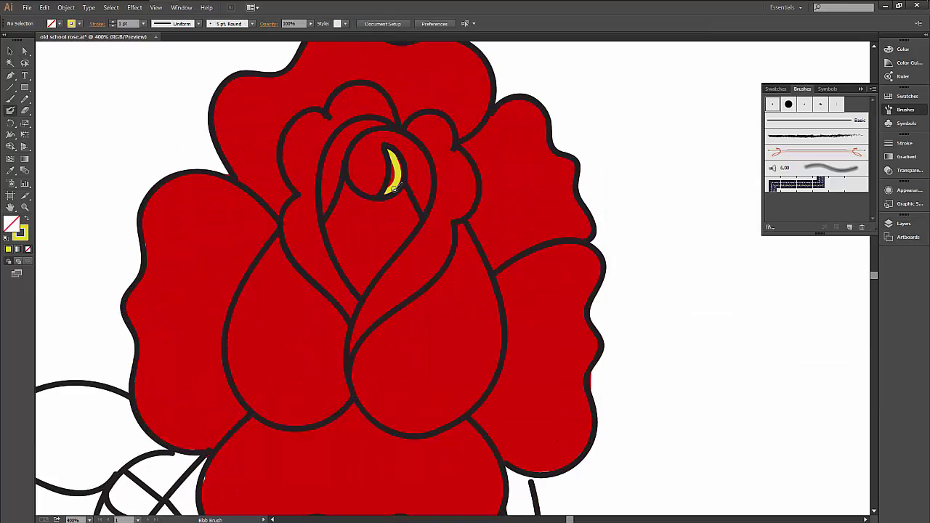
mouse_move(409, 133)
mouse_down()
mouse_move(449, 143)
mouse_move(432, 278)
mouse_move(352, 352)
mouse_move(430, 137)
mouse_move(330, 117)
mouse_move(306, 196)
mouse_move(354, 314)
mouse_up()
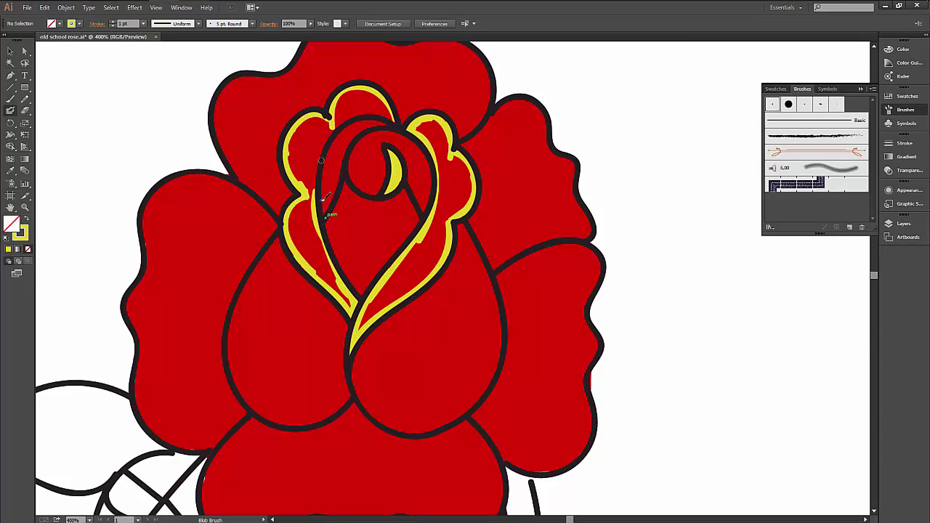
key(a)
scroll(329, 294, down, 5)
scroll(329, 294, left, 5)
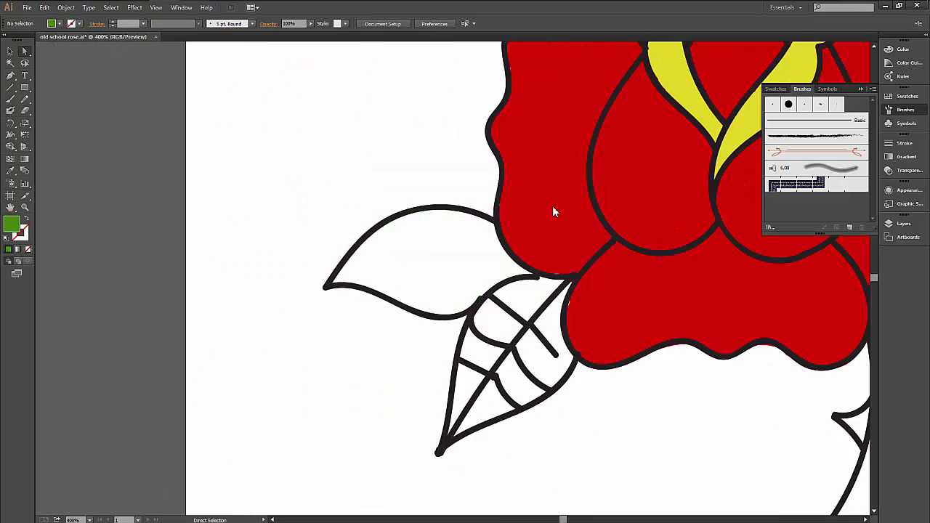
On a new layer, paint green strokes around the lower and upper leaves.
click(903, 223)
mouse_move(537, 269)
mouse_down()
mouse_move(561, 367)
mouse_move(465, 342)
mouse_move(501, 401)
mouse_up()
key(ctrl+z)
mouse_move(545, 268)
mouse_down()
mouse_move(523, 270)
mouse_move(462, 349)
mouse_move(465, 418)
mouse_up()
mouse_move(333, 273)
mouse_down()
mouse_move(418, 203)
mouse_move(473, 301)
mouse_up()
drag(420, 198, 496, 212)
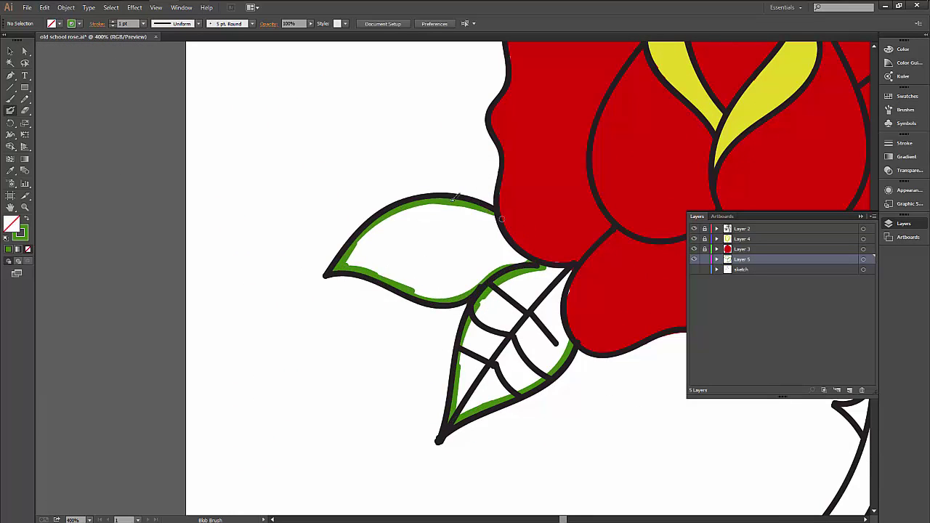
Fill the leaves green and paint green down and around the stem.
key(shift+x)
key(k)
click(407, 240)
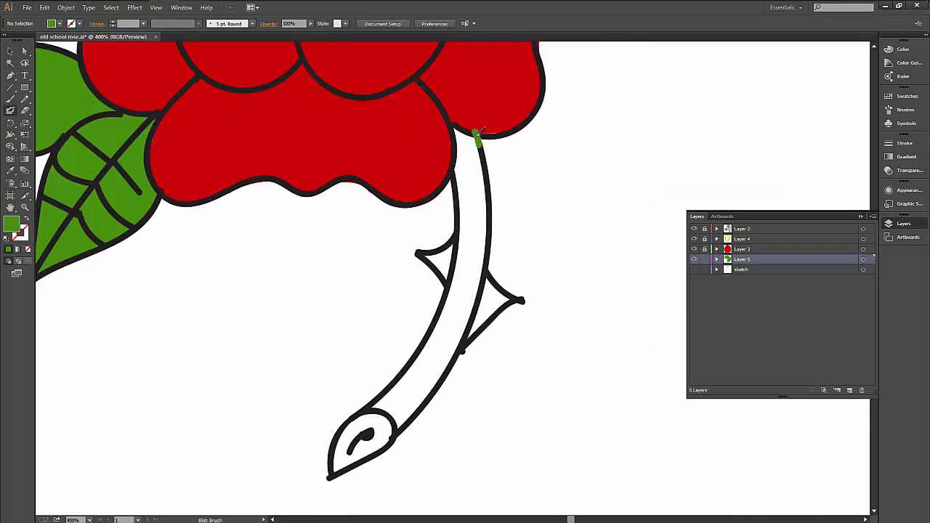
key(shift+x)
mouse_move(457, 174)
mouse_down()
mouse_move(440, 279)
mouse_move(333, 473)
mouse_move(481, 320)
mouse_move(485, 186)
mouse_move(461, 181)
mouse_up()
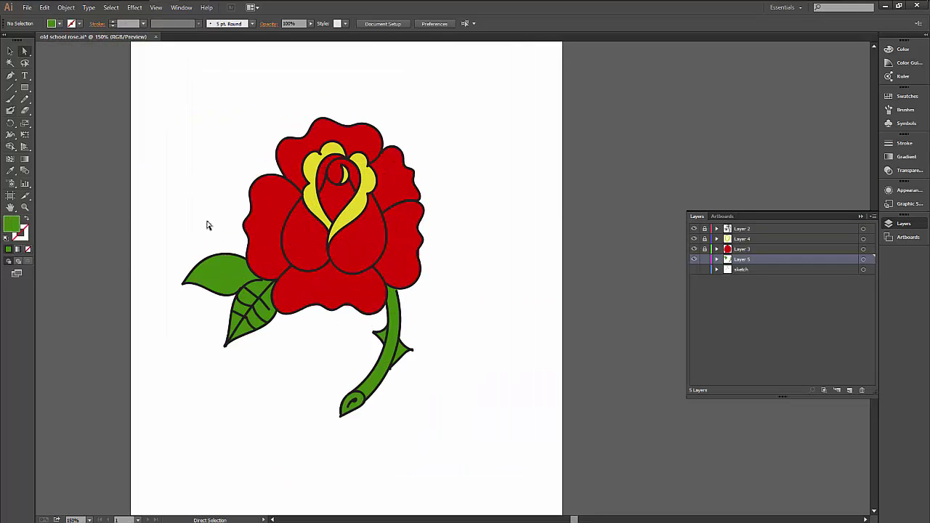
Select the Layer 3 row so the red petal layer becomes the active layer.
scroll(207, 226, up, 1)
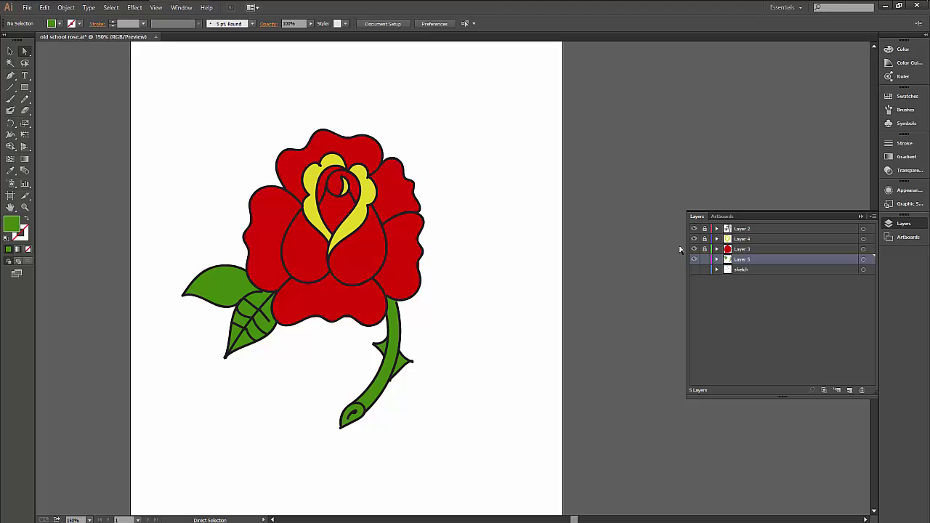
click(752, 249)
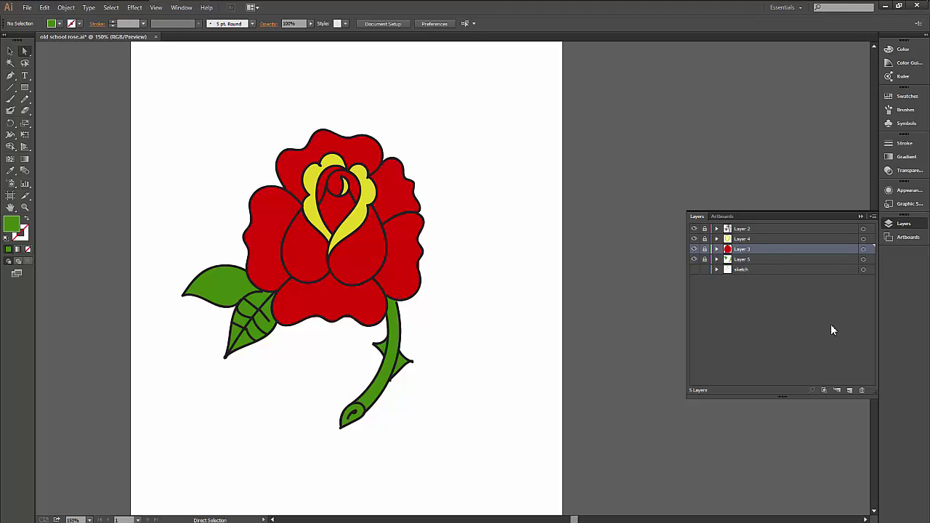
Create Layer 6 above Layer 3 and zoom the view to 300%.
click(851, 390)
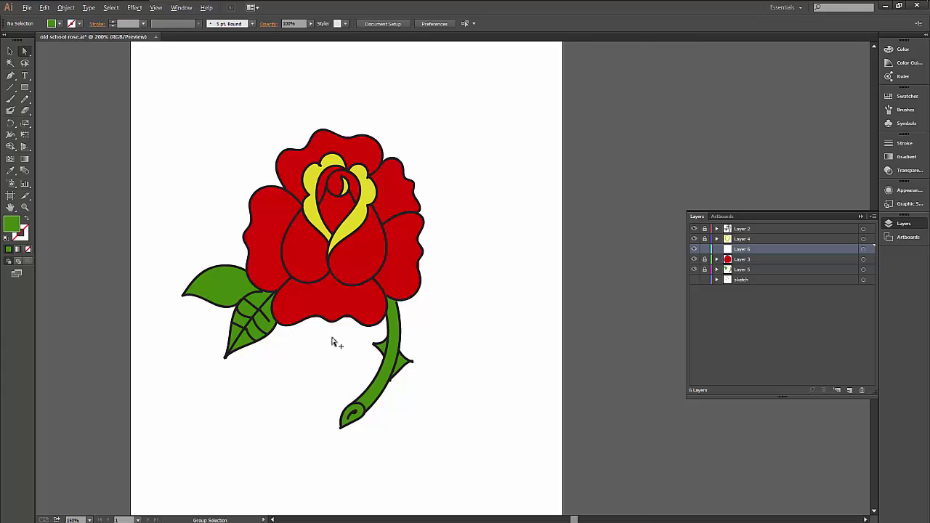
scroll(332, 343, up, 2)
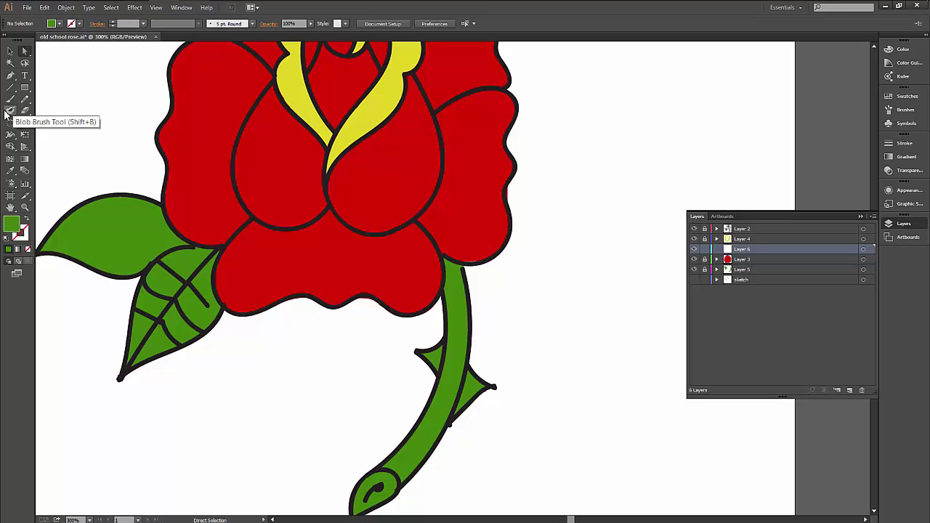
With the Blob Brush active, set the fill colour to pure black, 000000.
click(7, 113)
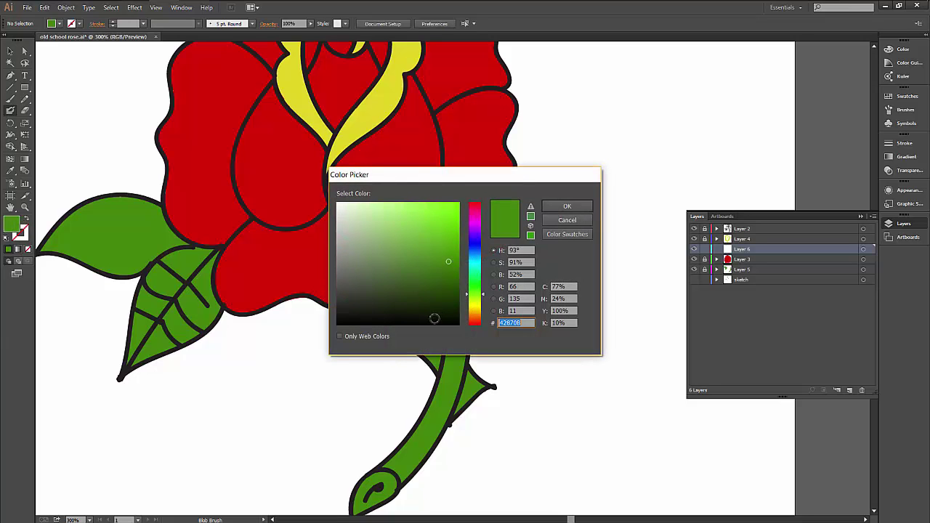
click(450, 319)
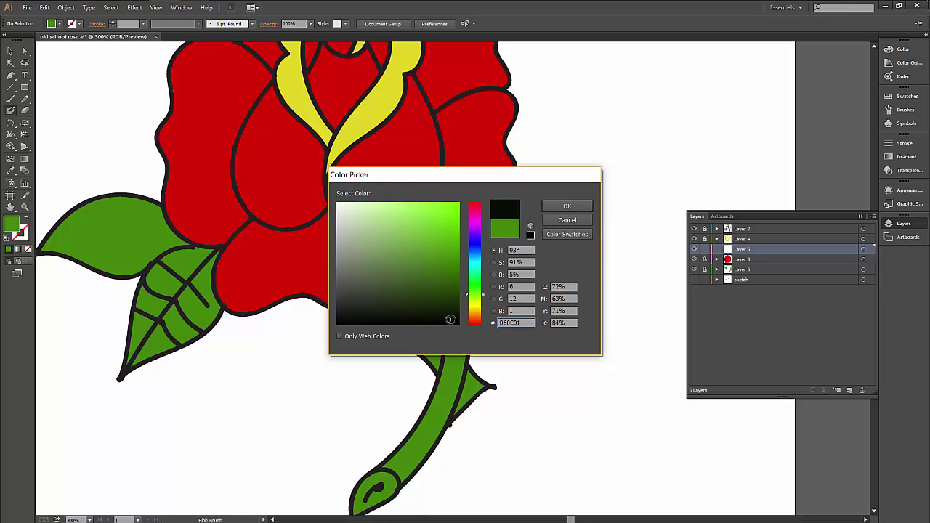
drag(450, 319, 463, 329)
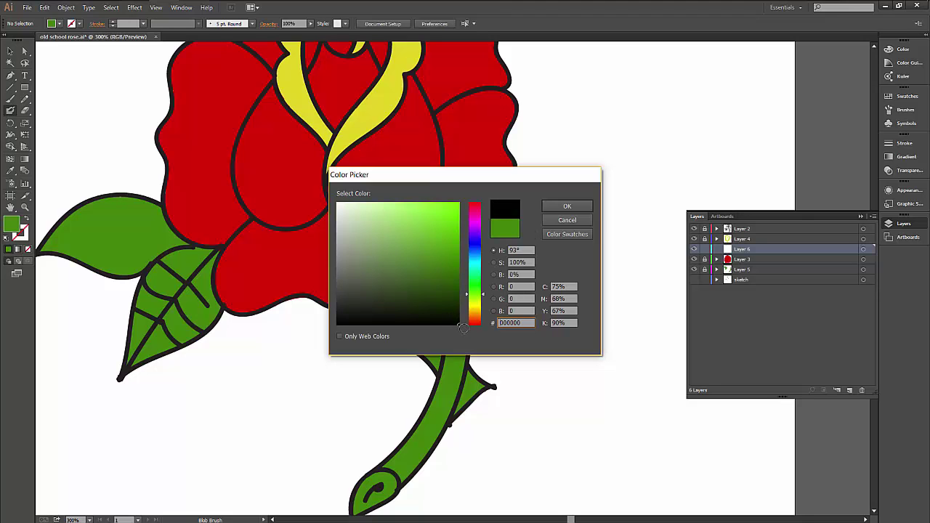
click(584, 205)
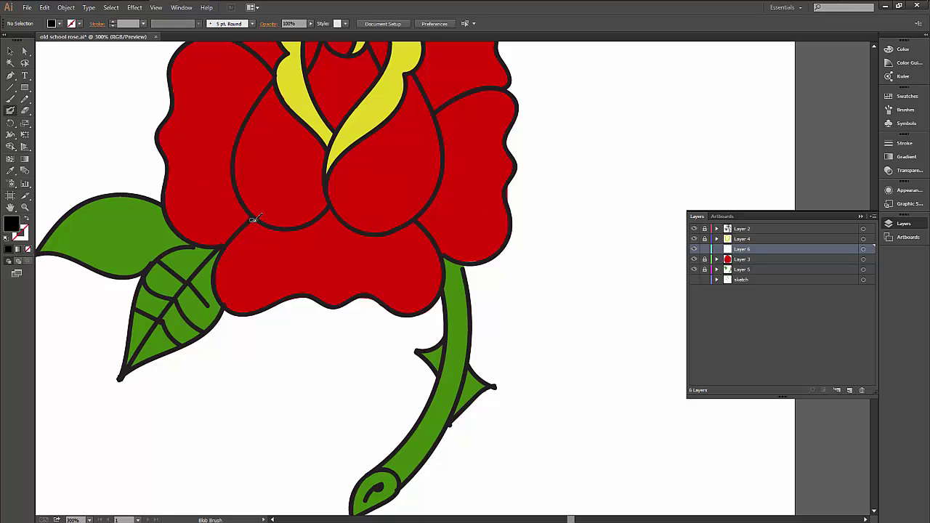
Paint a black shading stroke below the central petals, undoing the extra thickening stroke.
mouse_move(251, 223)
mouse_down()
mouse_move(240, 240)
mouse_move(249, 245)
mouse_move(358, 256)
mouse_move(396, 248)
mouse_move(423, 228)
mouse_up()
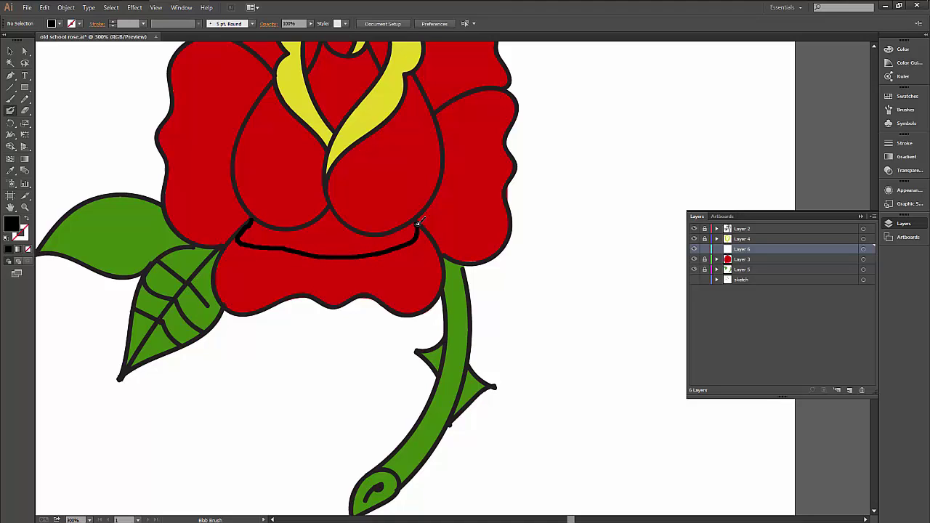
mouse_move(418, 224)
mouse_down()
mouse_move(382, 237)
mouse_move(418, 222)
mouse_move(424, 233)
mouse_move(365, 235)
mouse_move(327, 207)
mouse_move(357, 233)
mouse_move(327, 212)
mouse_move(290, 230)
mouse_move(254, 220)
mouse_move(314, 230)
mouse_up()
key(ctrl+z)
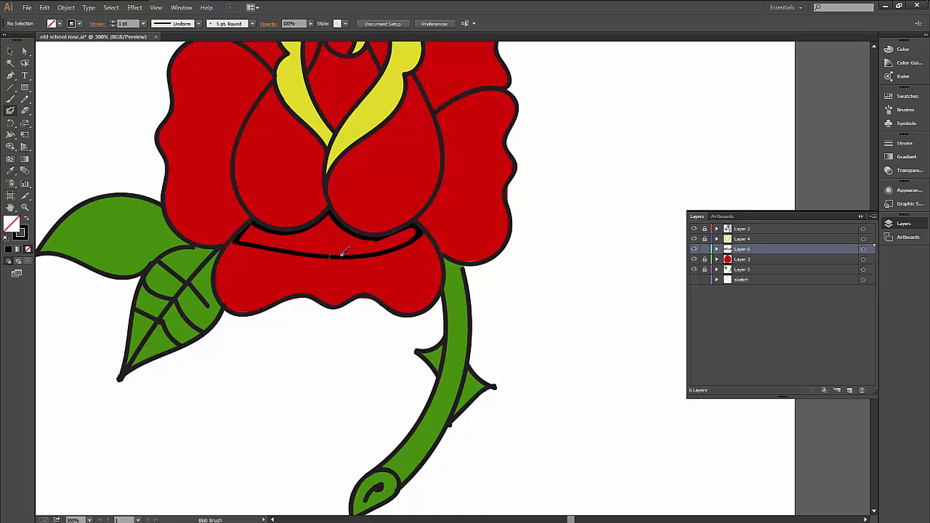
Select the band path under the rose head with Direct Selection to fill it black, then deselect.
click(24, 53)
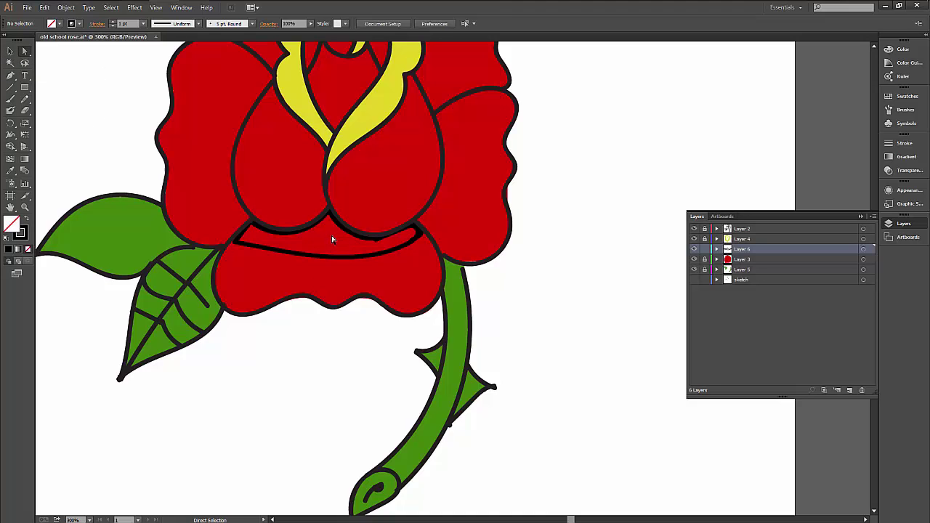
click(329, 228)
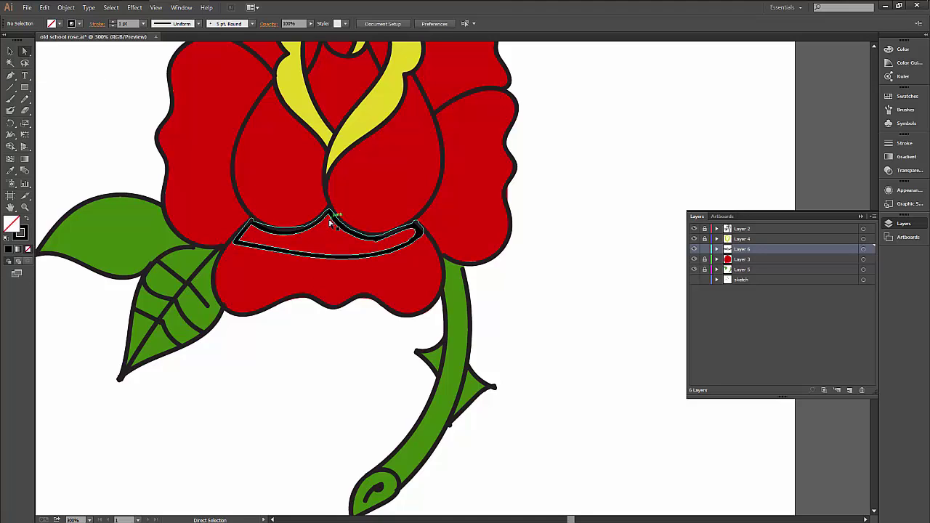
click(325, 274)
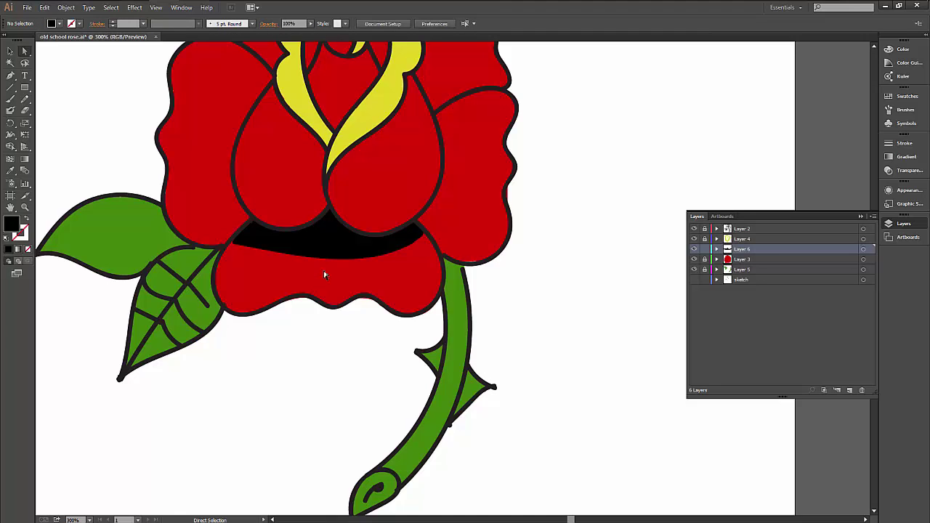
scroll(324, 274, down, 3)
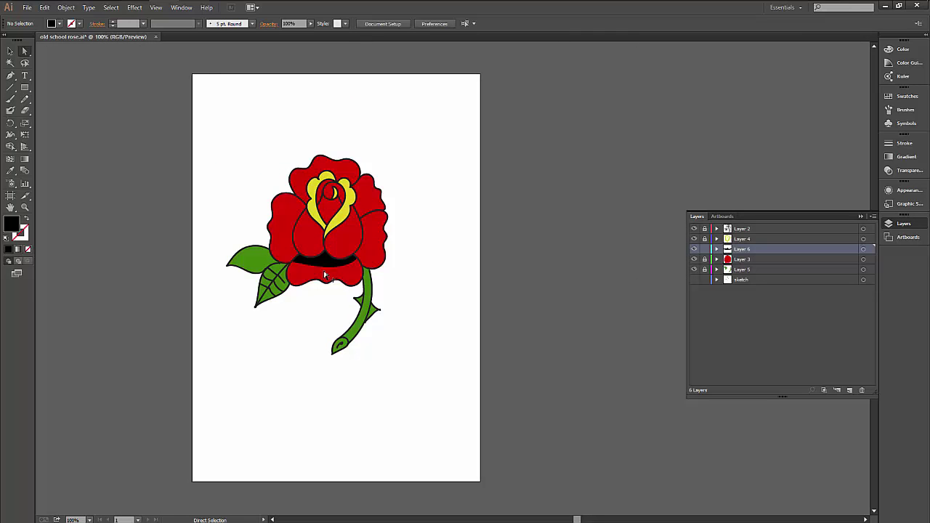
scroll(325, 274, up, 3)
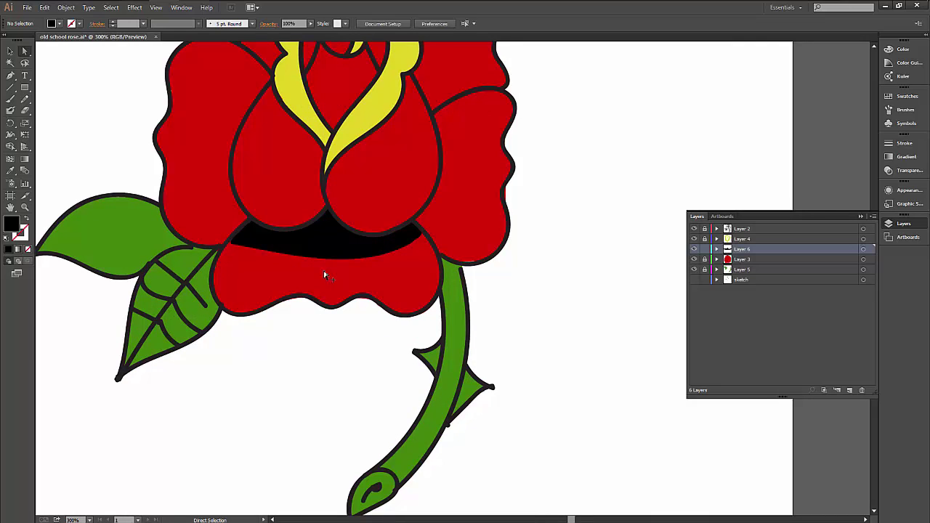
scroll(325, 275, down, 2)
scroll(325, 275, up, 1)
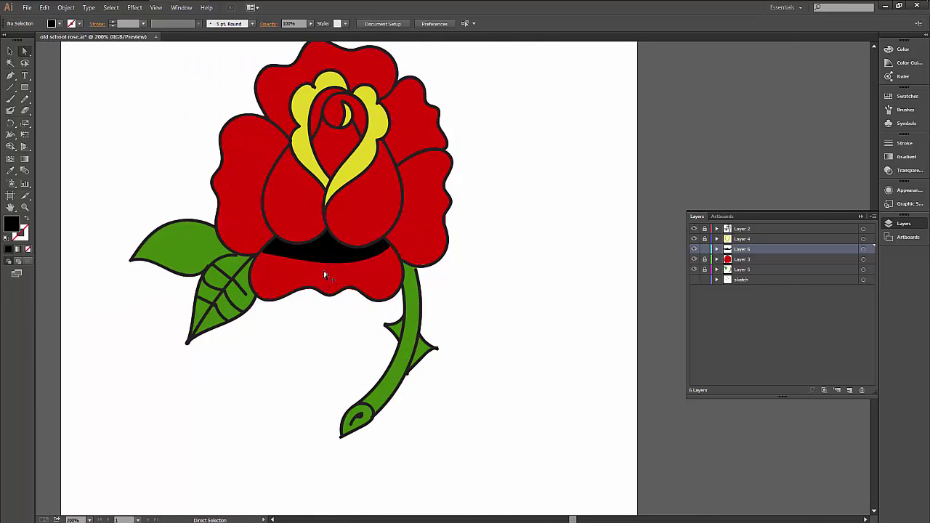
Select and delete the black band under the rose head, leaving the lower petal plain red.
key(ctrl+a)
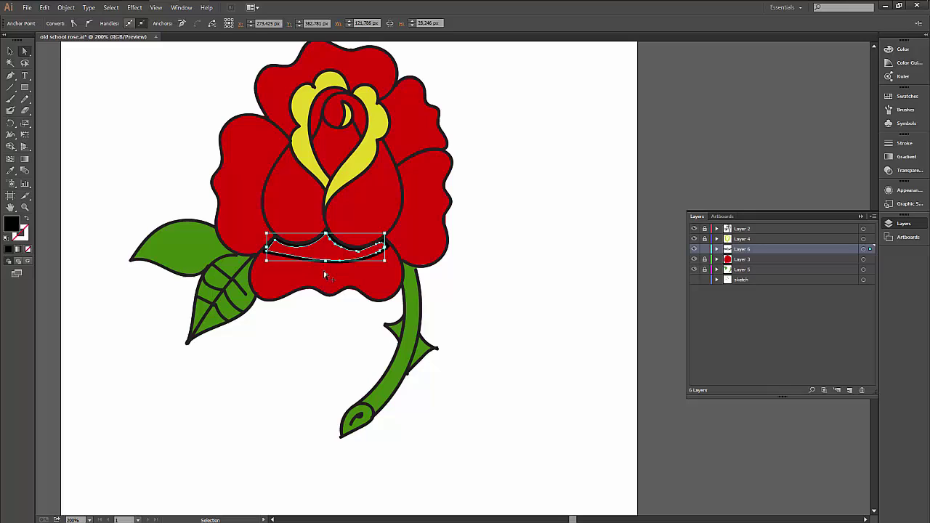
key(Delete)
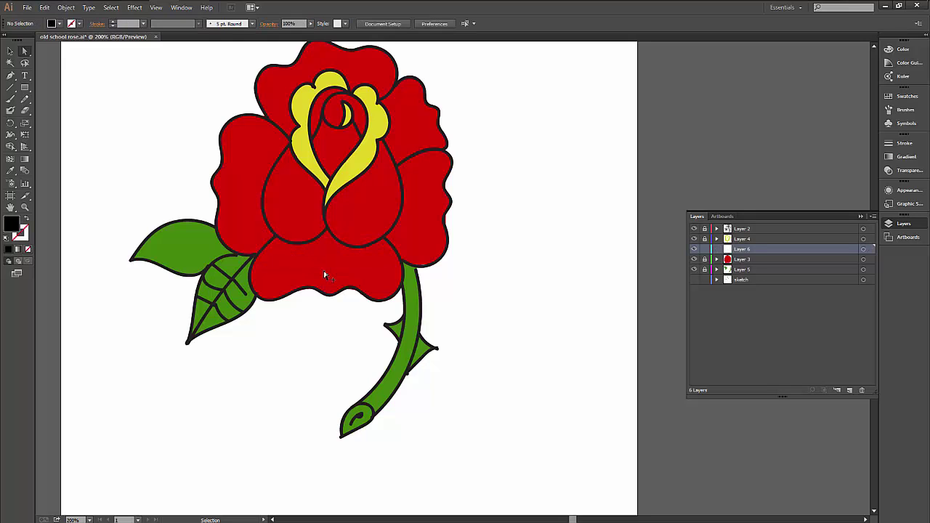
key(a)
scroll(324, 274, up, 2)
scroll(325, 275, down, 3)
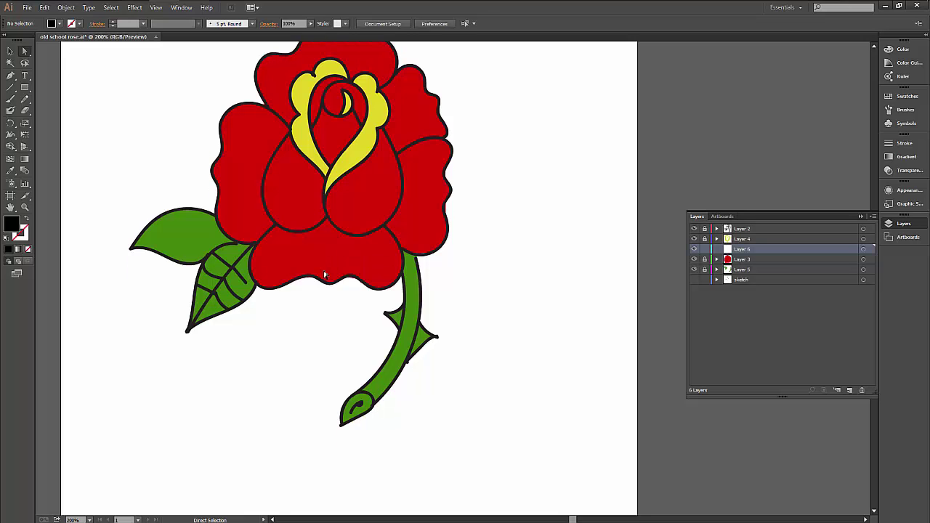
scroll(325, 275, up, 2)
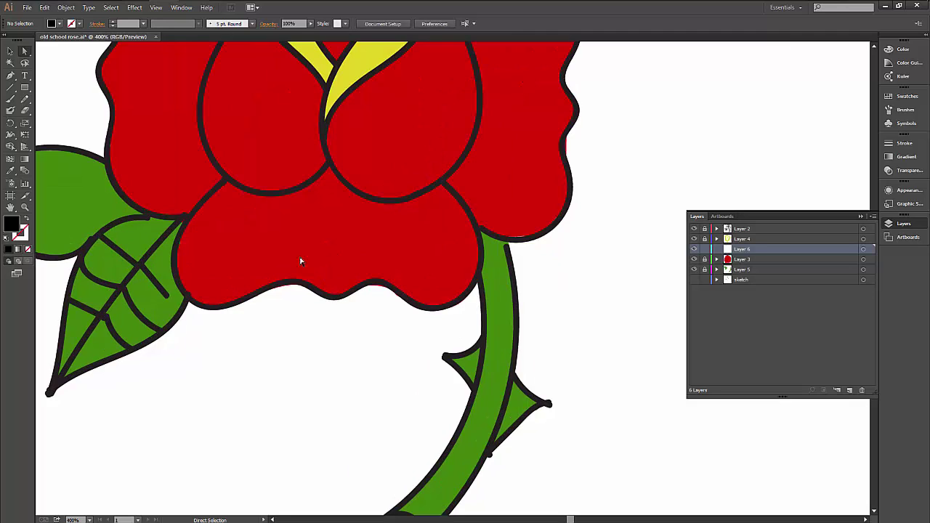
drag(7, 114, 22, 125)
Paint a crescent on the lower petal's top and give it a vertical dark-to-red gradient.
mouse_move(214, 196)
mouse_down()
mouse_move(275, 237)
mouse_move(332, 245)
mouse_move(455, 190)
mouse_up()
key(shift+x)
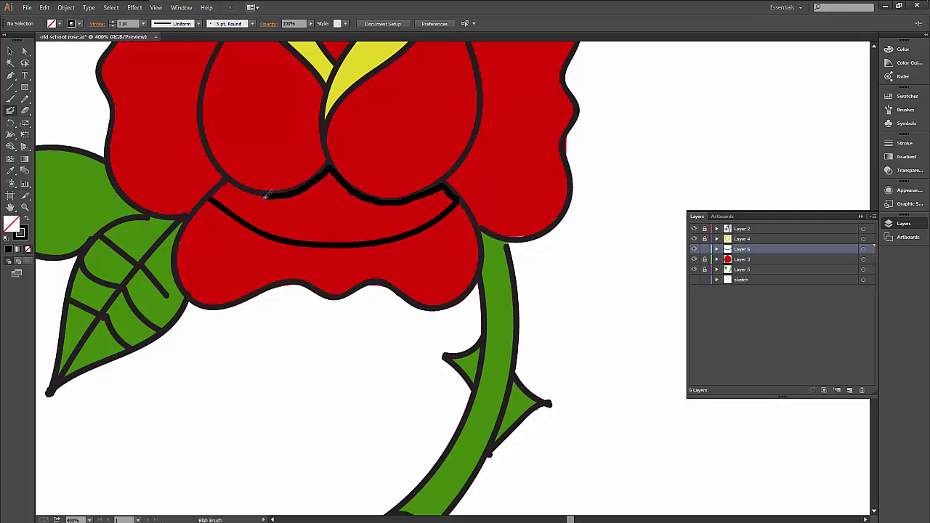
key(a)
click(369, 218)
key(g)
drag(332, 165, 334, 247)
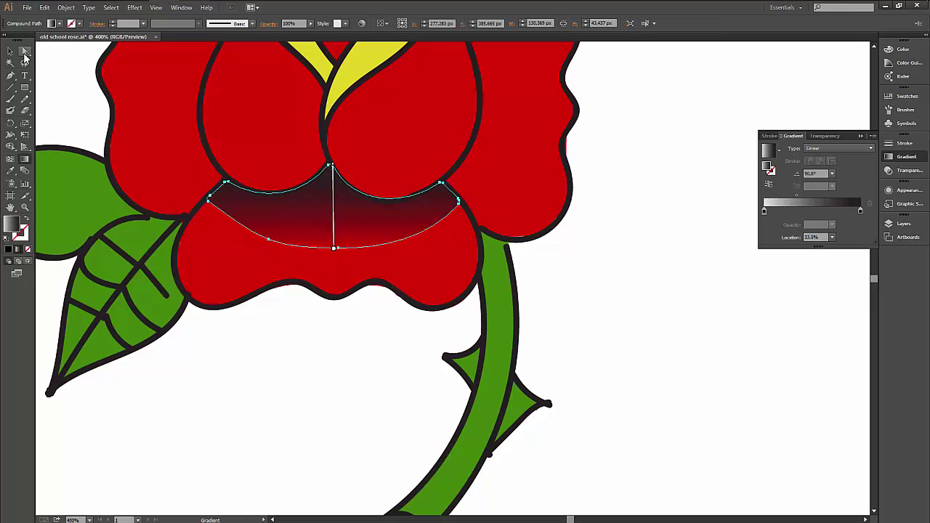
click(11, 50)
click(301, 356)
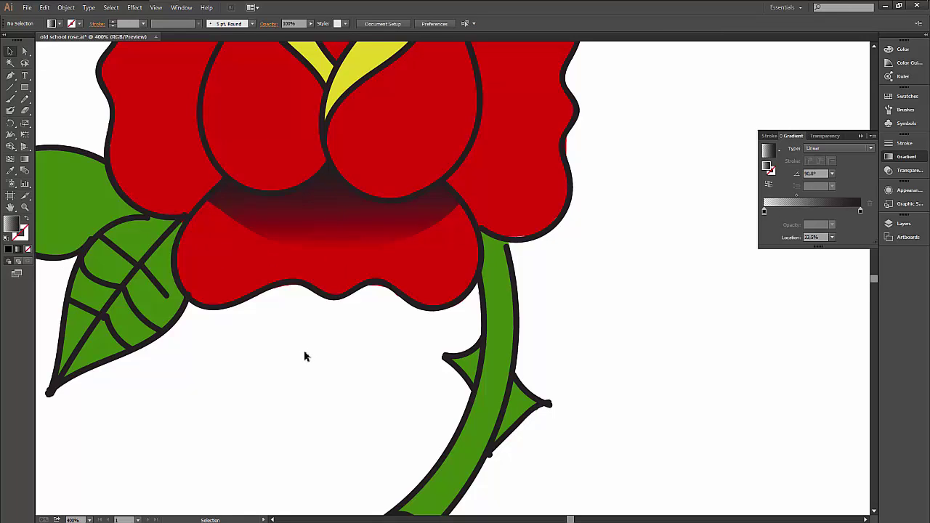
scroll(304, 356, down, 2)
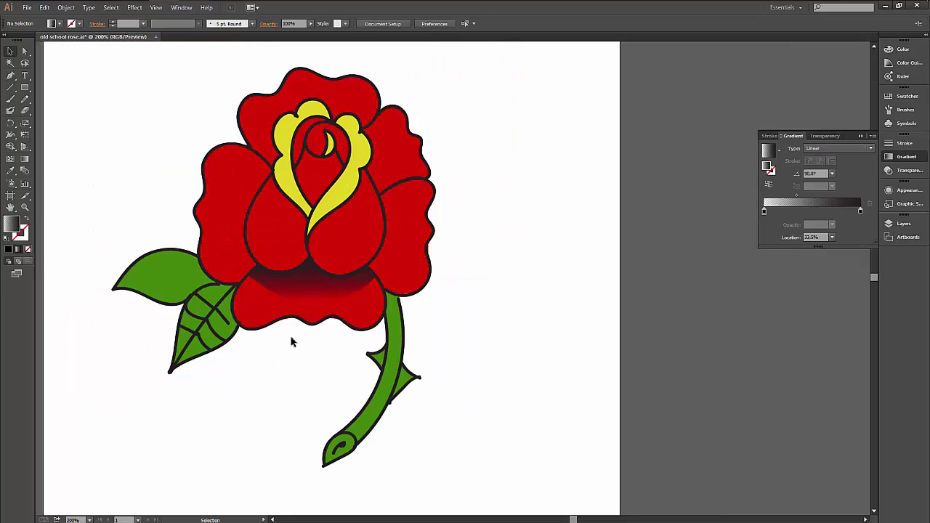
scroll(291, 341, up, 1)
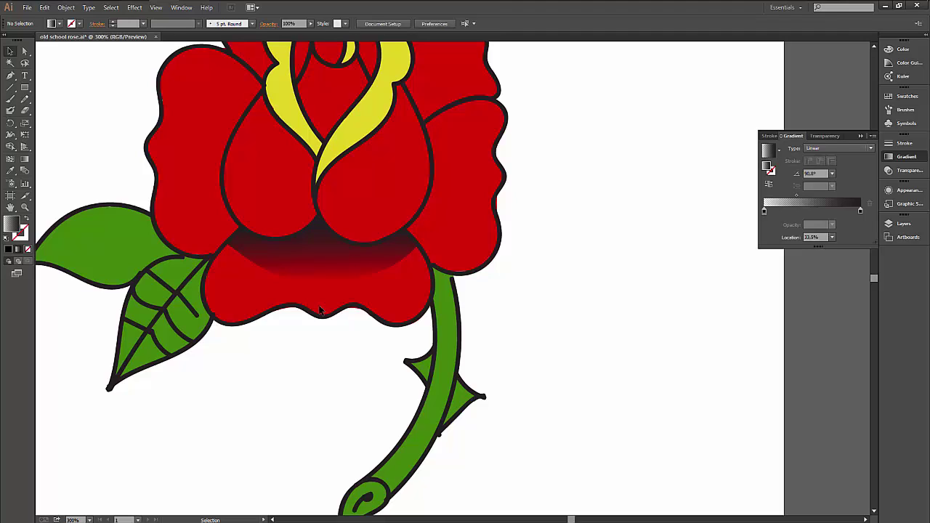
scroll(319, 310, up, 3)
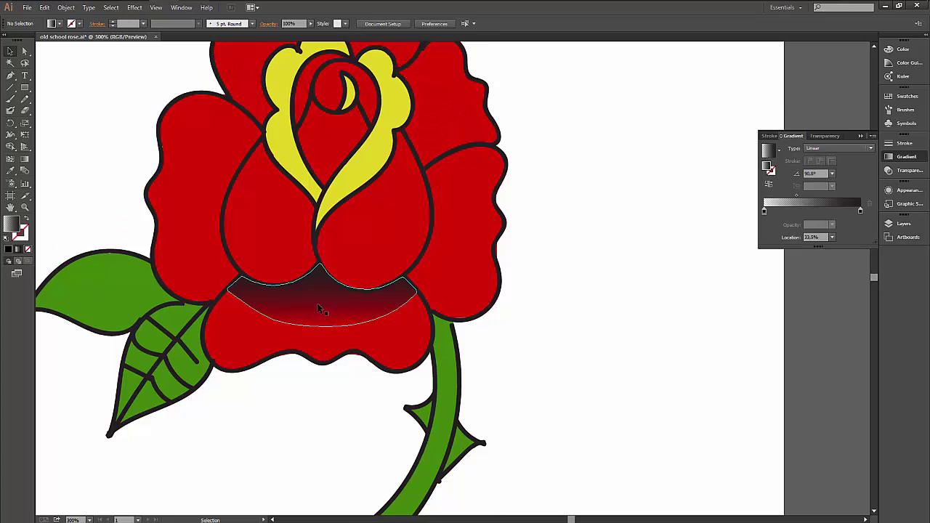
Drag the linear gradient across the left petal shadow to set its direction.
key(g)
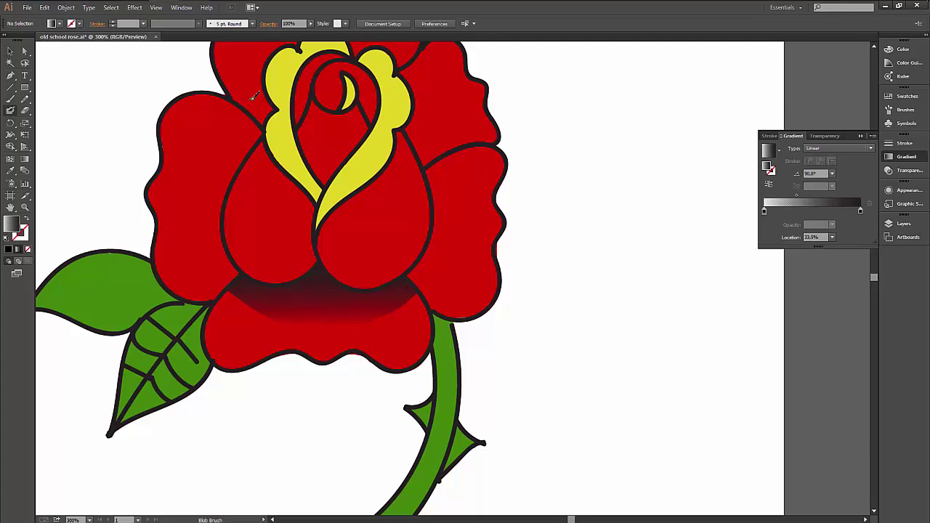
click(245, 132)
mouse_move(197, 201)
mouse_down()
mouse_move(342, 182)
mouse_move(239, 186)
mouse_up()
Paint a Blob Brush shadow along the right petal's inner edge and fill it with the gradient.
key(shift+b)
scroll(462, 217, up, 2)
drag(430, 202, 429, 314)
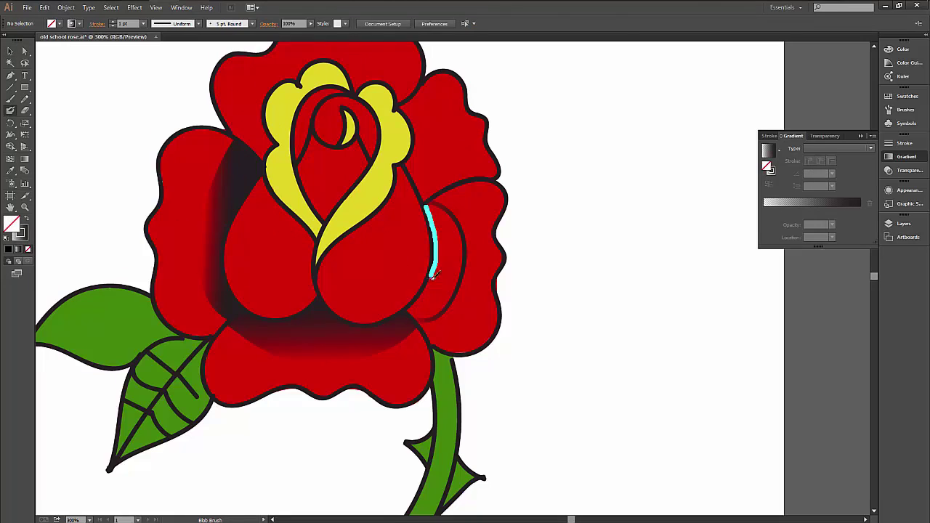
key(g)
click(444, 254)
drag(353, 240, 414, 311)
key(v)
key(ctrl+shift+a)
Reselect the right petal shadow and re-angle its gradient more horizontally.
scroll(330, 127, up, 5)
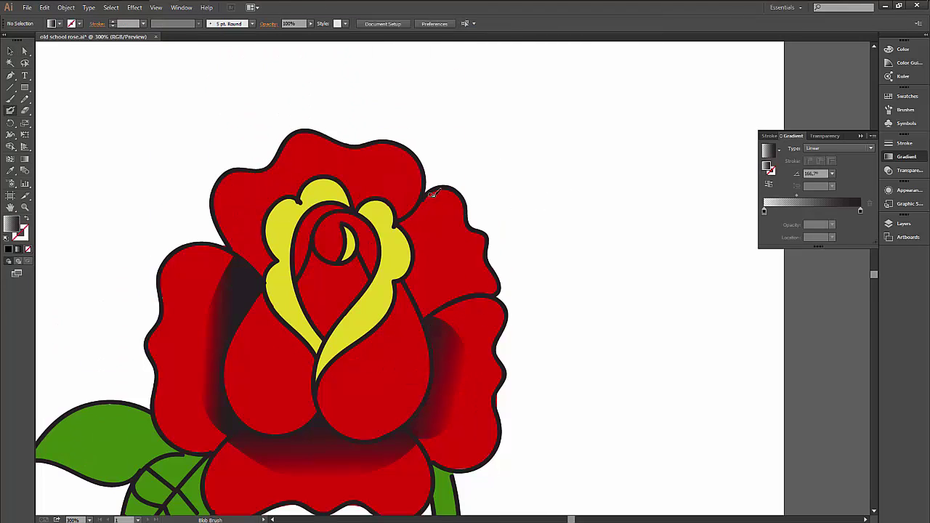
key(a)
click(429, 232)
key(g)
drag(386, 258, 442, 272)
Paint a gradient shadow curving around the top of the yellow centre, then review the whole rose.
key(ctrl+shift+a)
key(shift+b)
drag(251, 265, 354, 165)
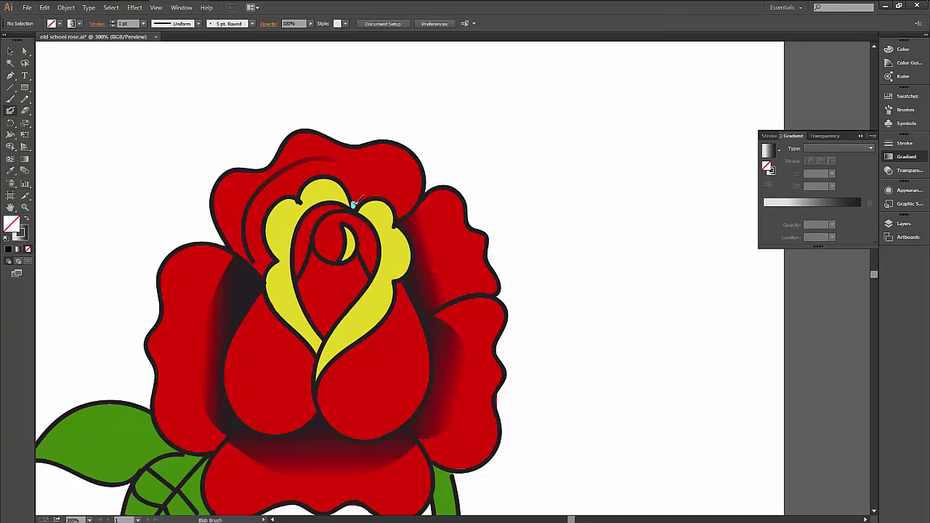
drag(298, 191, 256, 267)
key(a)
click(262, 218)
key(g)
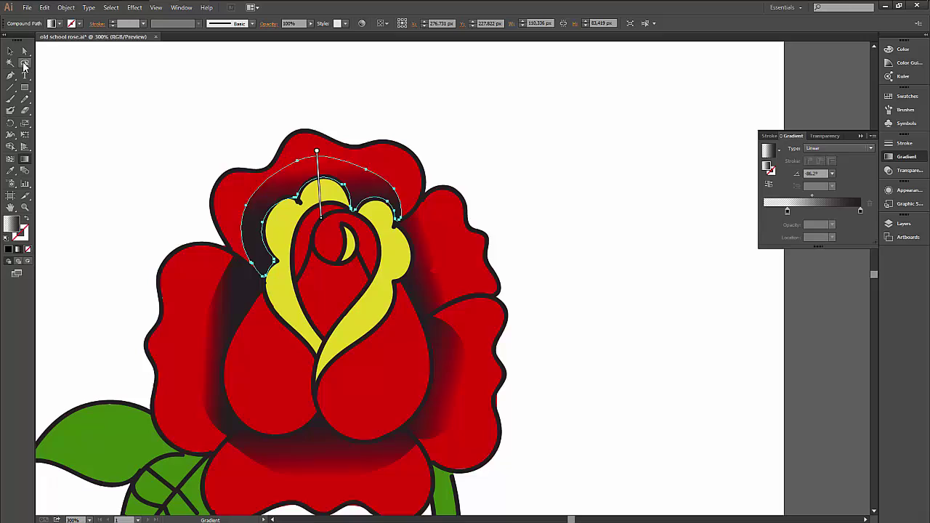
key(v)
key(ctrl+shift+a)
key(ctrl+minus)
key(ctrl+minus)
key(ctrl+plus)
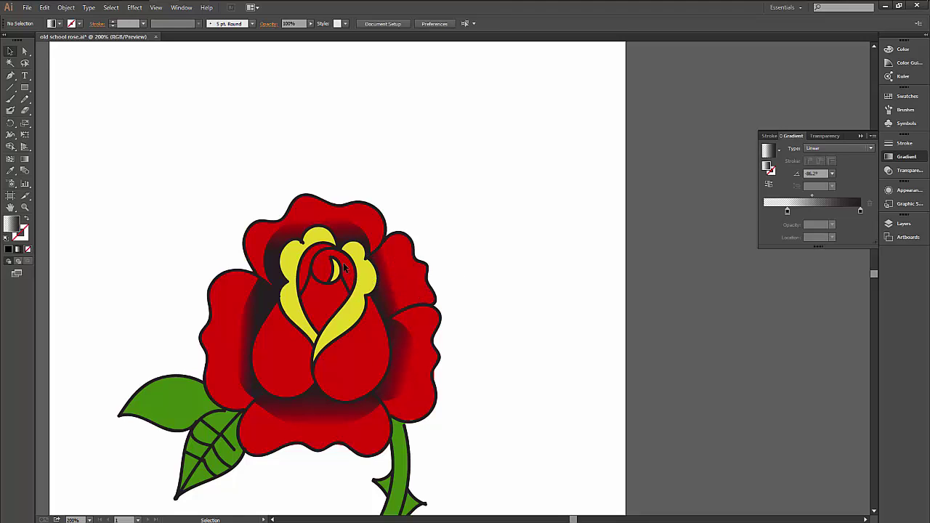
scroll(433, 323, down, 5)
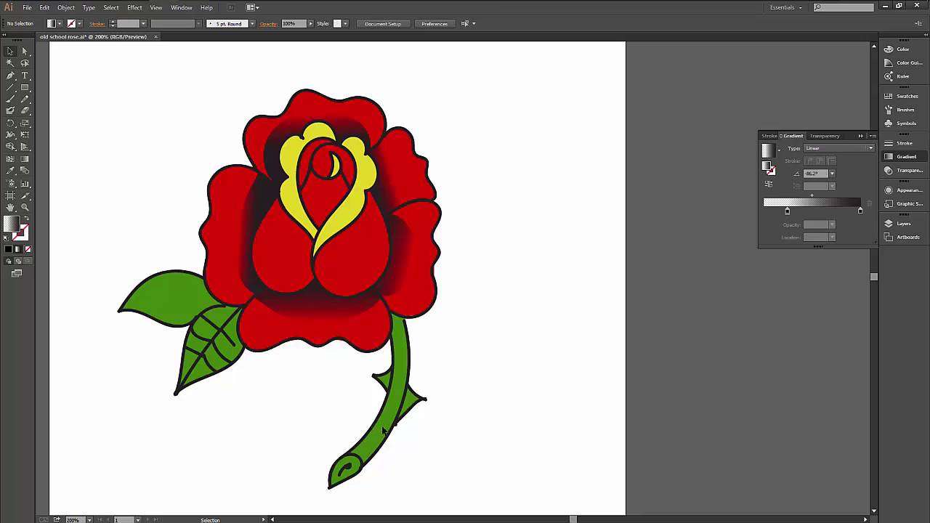
scroll(384, 430, up, 1)
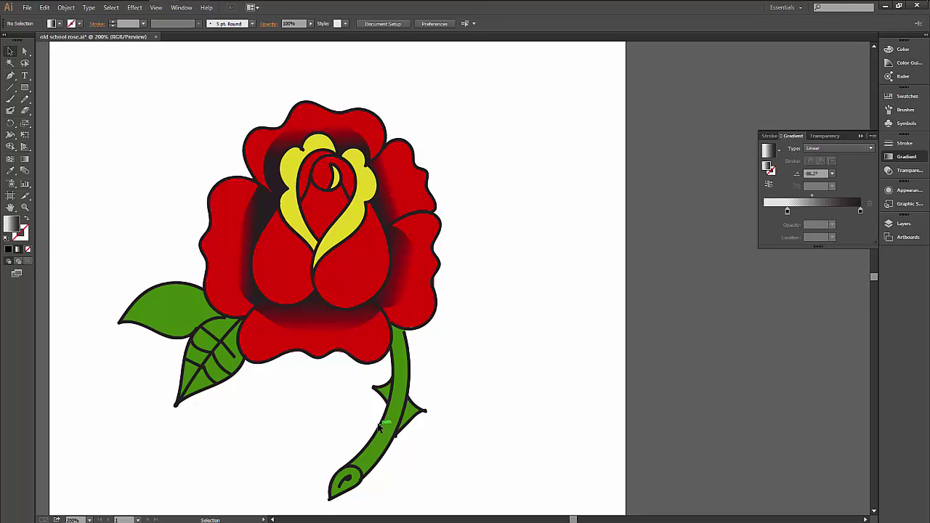